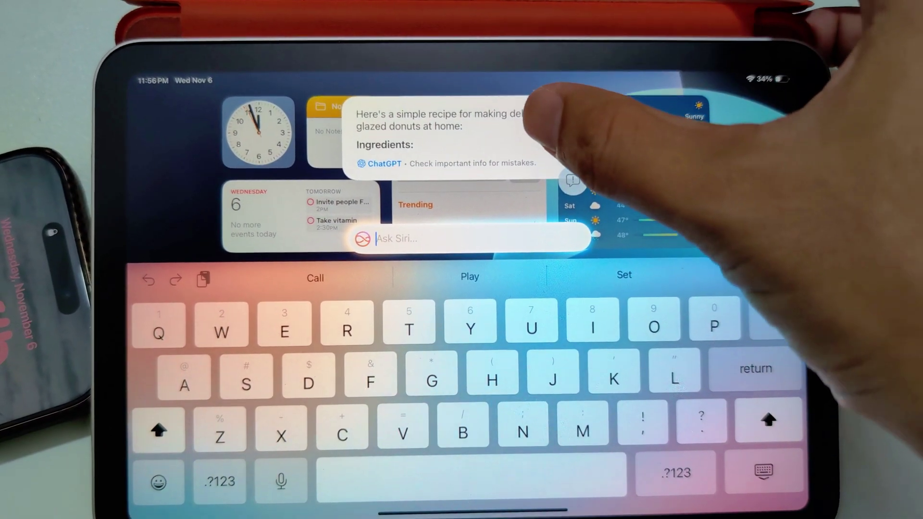
pyautogui.scroll(-3, 448, 137)
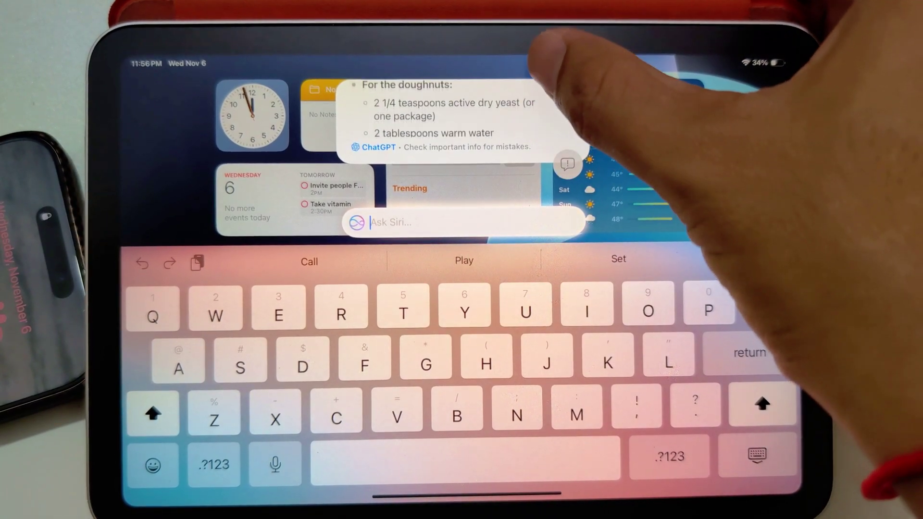
pyautogui.scroll(-1, 548, 65)
pyautogui.scroll(-1, 545, 73)
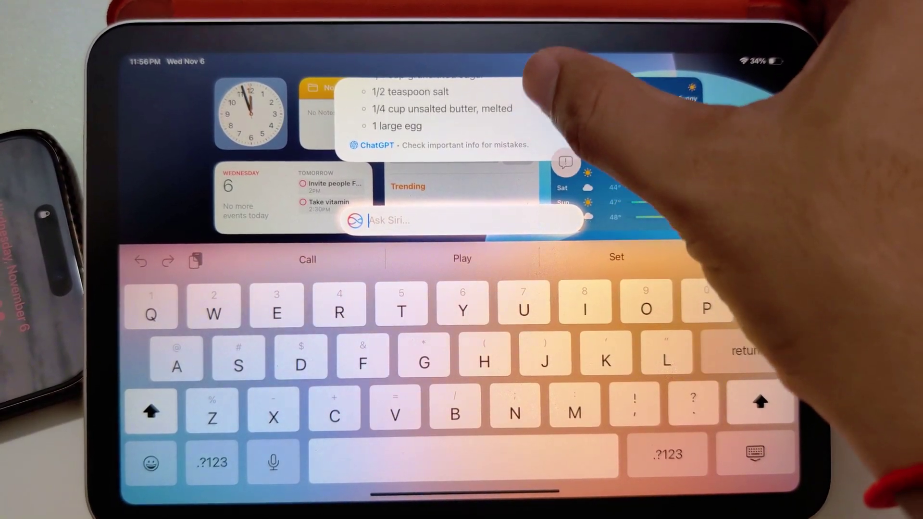
pyautogui.scroll(-3, 548, 94)
pyautogui.scroll(-5, 562, 87)
pyautogui.scroll(-5, 546, 130)
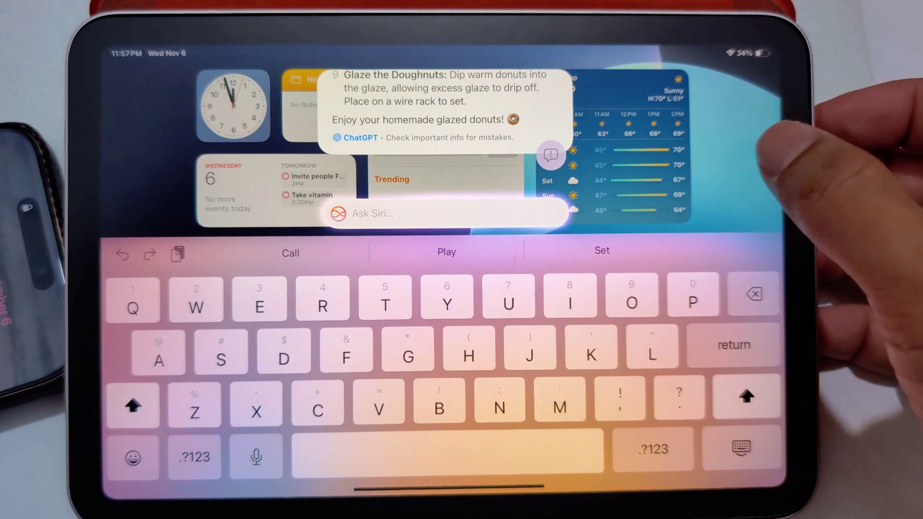
# Dismiss Siri's finished ChatGPT donut recipe answer to return to the Home Screen.
pyautogui.click(778, 155)
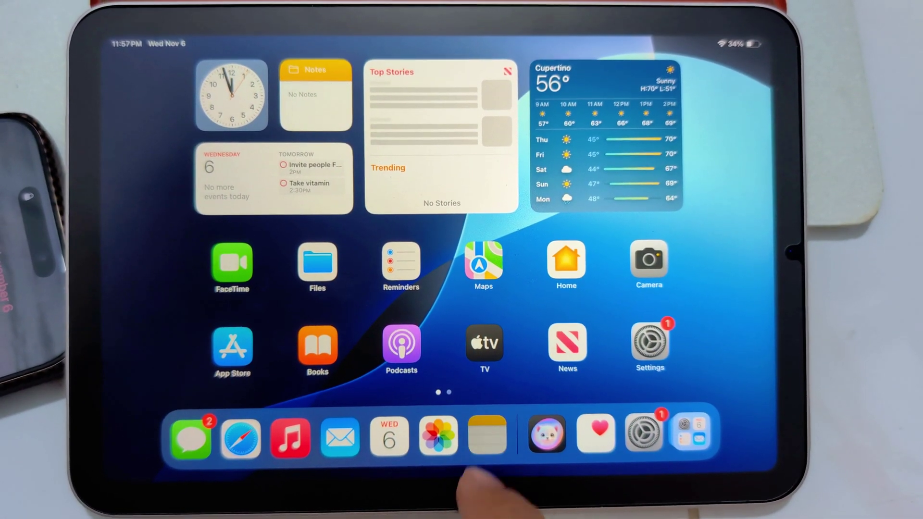
# Start a new Notes note past the welcome screen, type 'Subscribe' and select it.
pyautogui.click(489, 435)
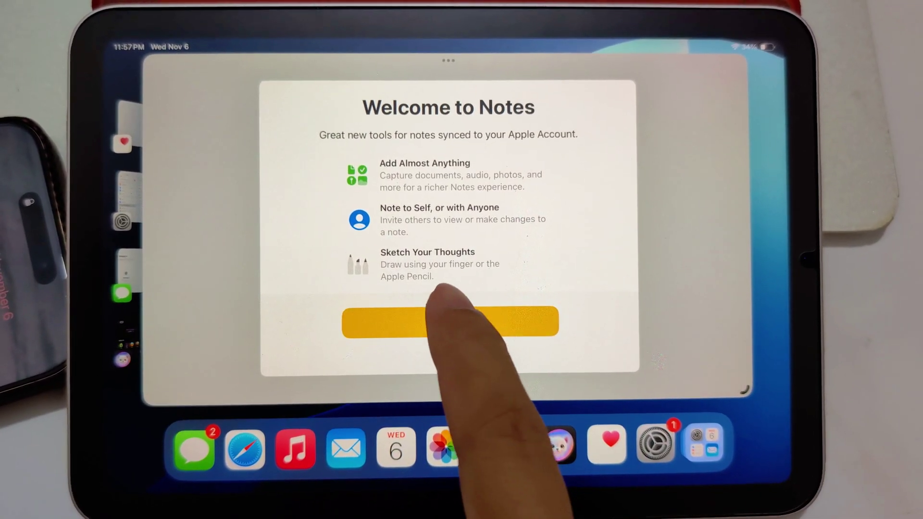
pyautogui.click(447, 323)
pyautogui.click(529, 256)
pyautogui.write('Subc')
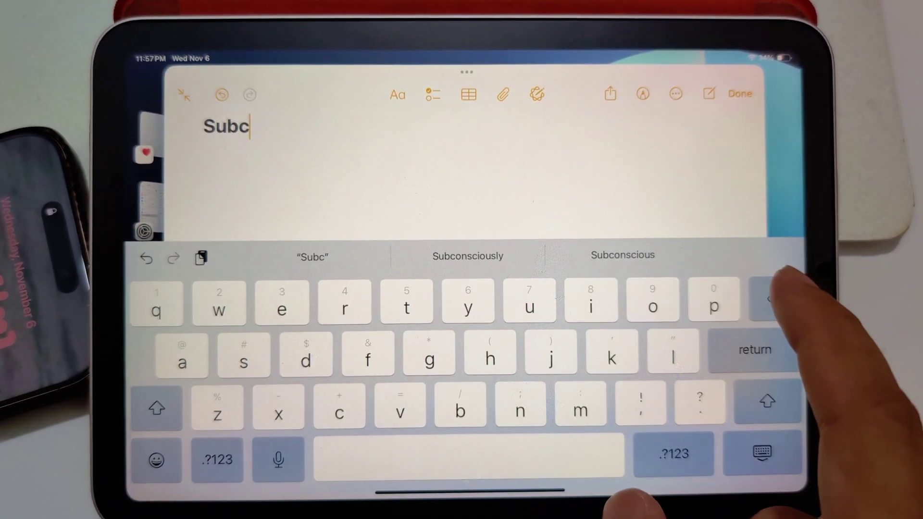
pyautogui.press('BackSpace')
pyautogui.write('s')
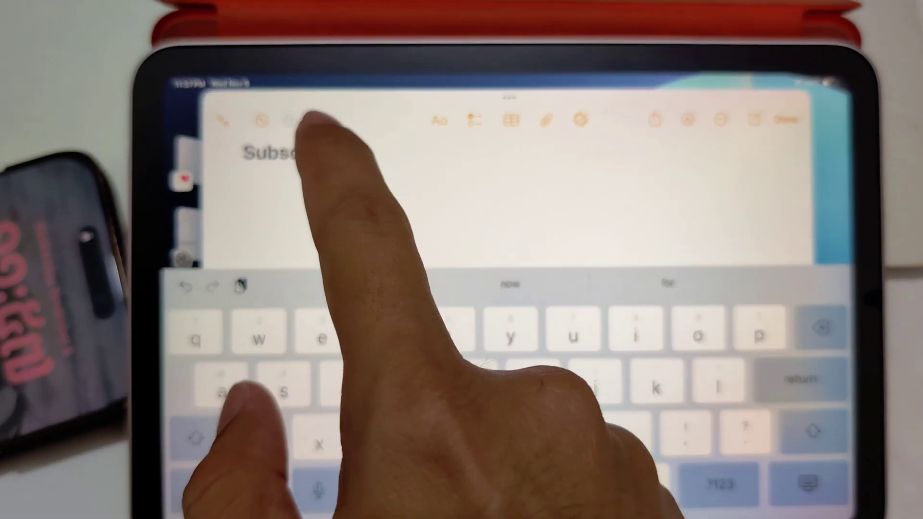
pyautogui.doubleClick(247, 125)
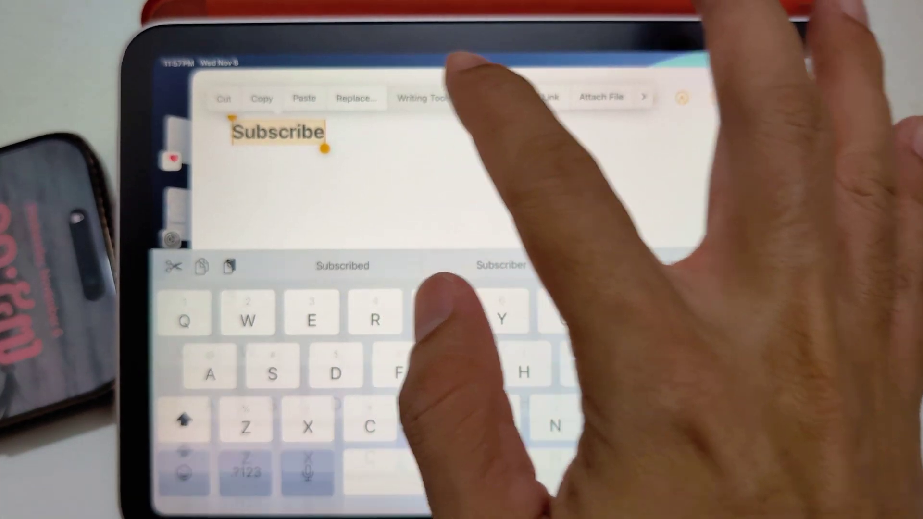
# Open the Compose with ChatGPT prompt for 'Subscribe', declining dictation, and begin the request.
pyautogui.click(422, 101)
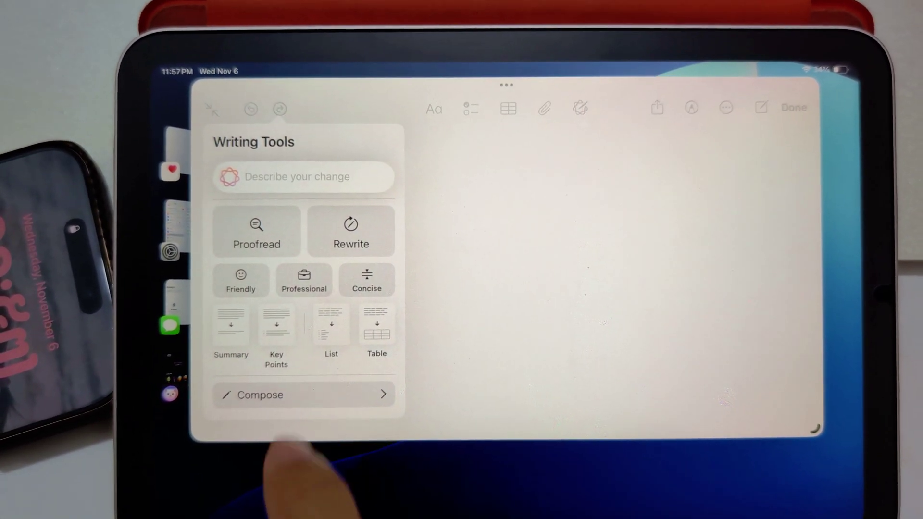
pyautogui.click(307, 399)
pyautogui.click(361, 217)
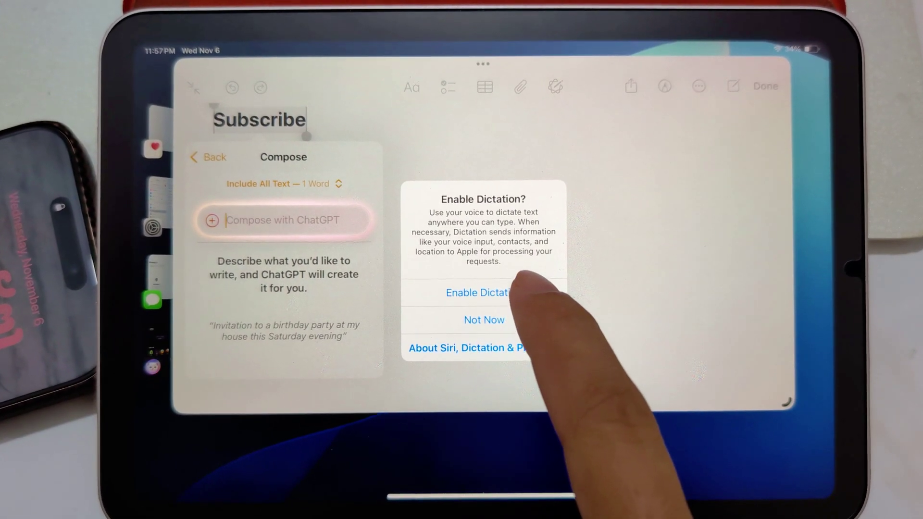
pyautogui.click(505, 291)
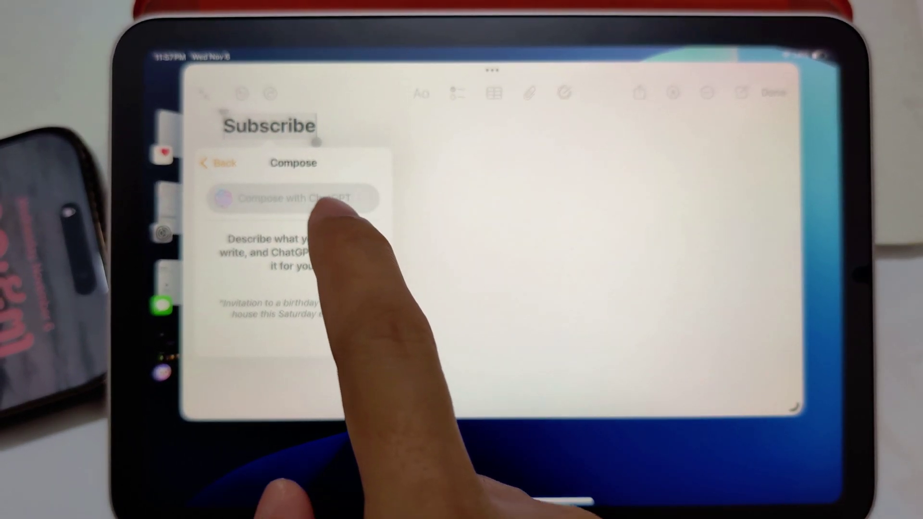
pyautogui.click(328, 202)
pyautogui.write('M')
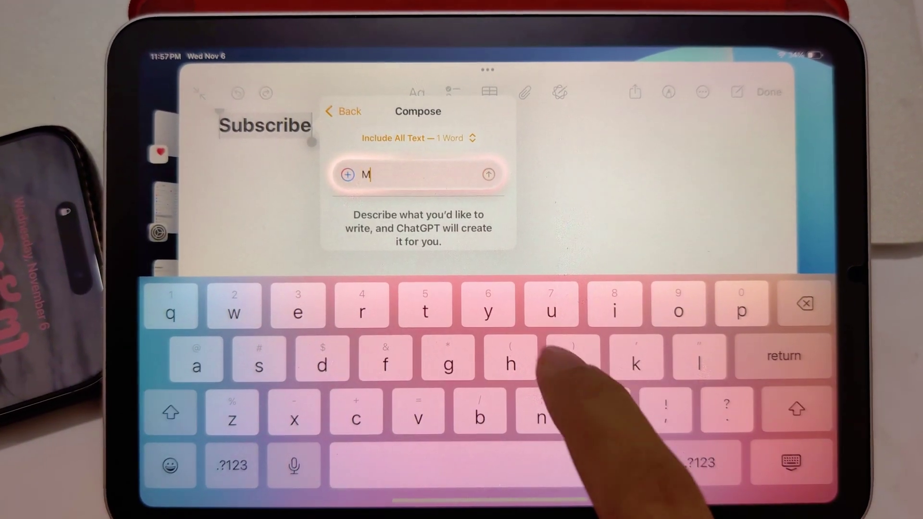
pyautogui.write('y y')
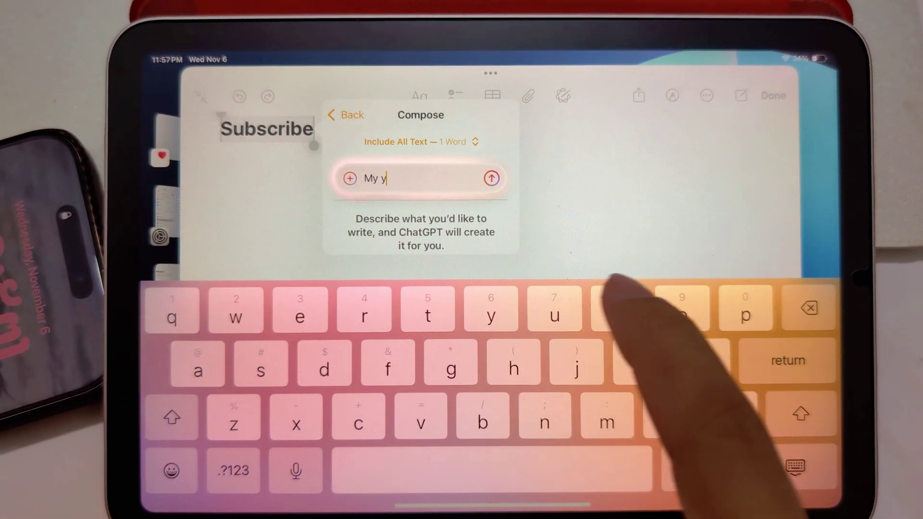
pyautogui.write('ou')
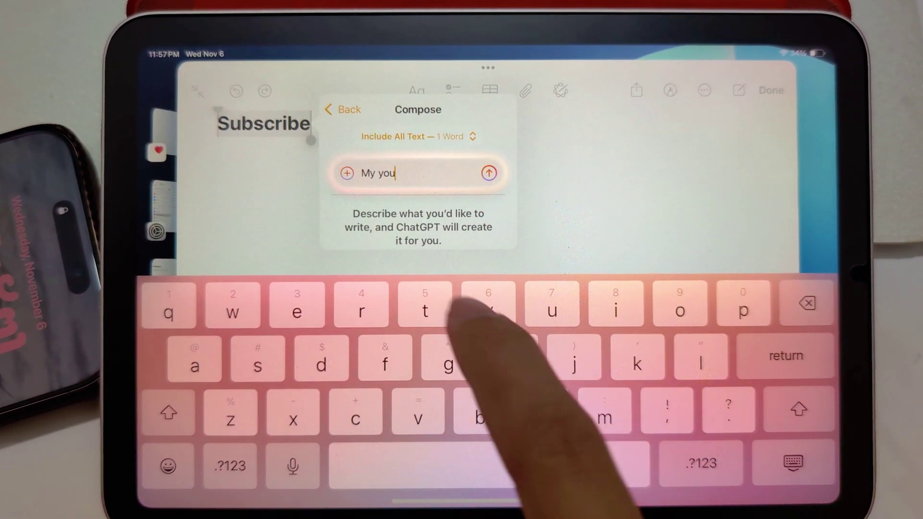
pyautogui.write('tube')
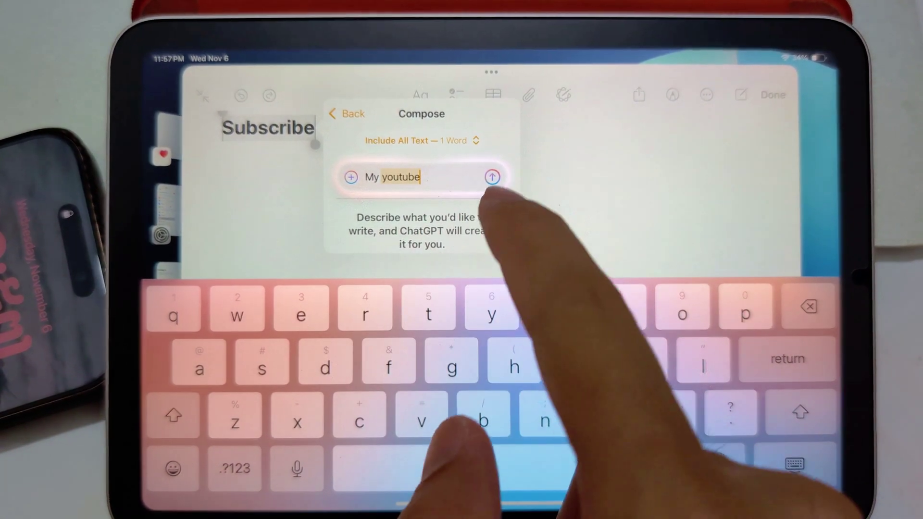
# Send the 'My youtube' prompt so ChatGPT writes the channel welcome message.
pyautogui.click(492, 176)
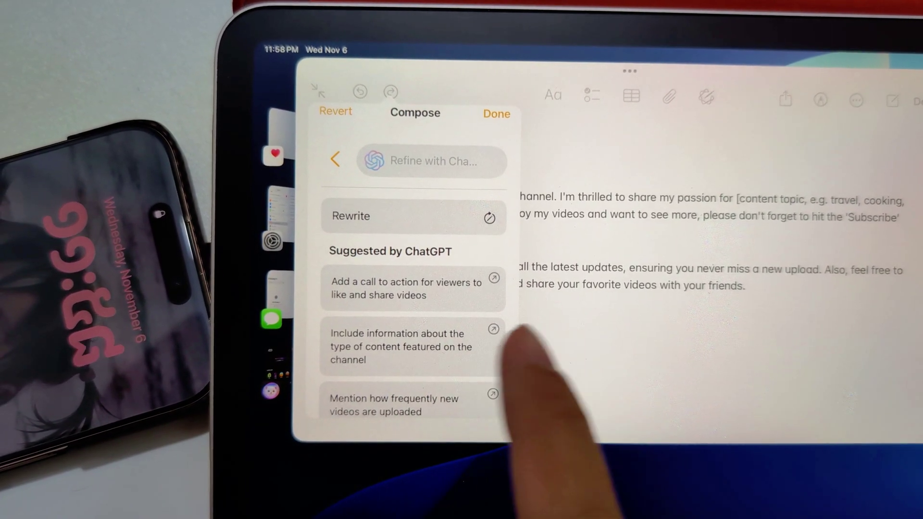
pyautogui.scroll(1, 441, 335)
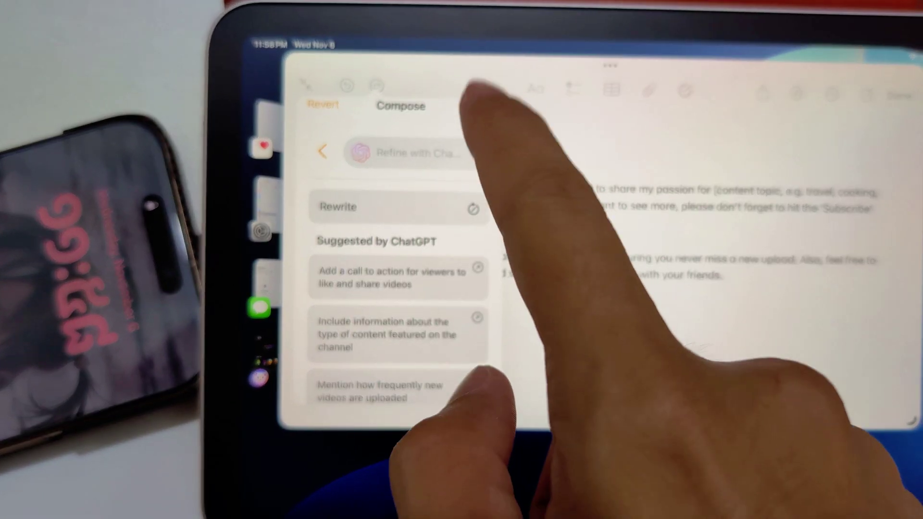
# Accept the composed text and finish editing the 'Subscribe to My YouTube Channel' note.
pyautogui.click(490, 115)
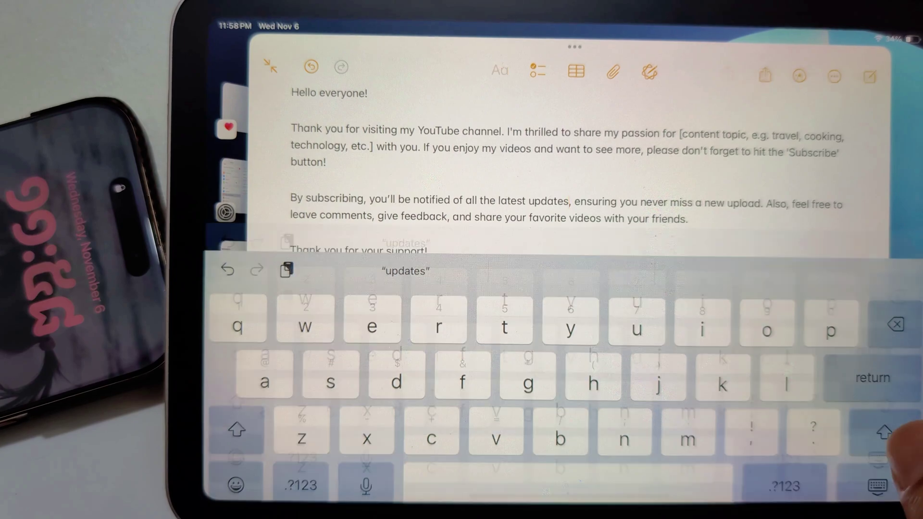
pyautogui.click(878, 485)
pyautogui.scroll(3, 587, 330)
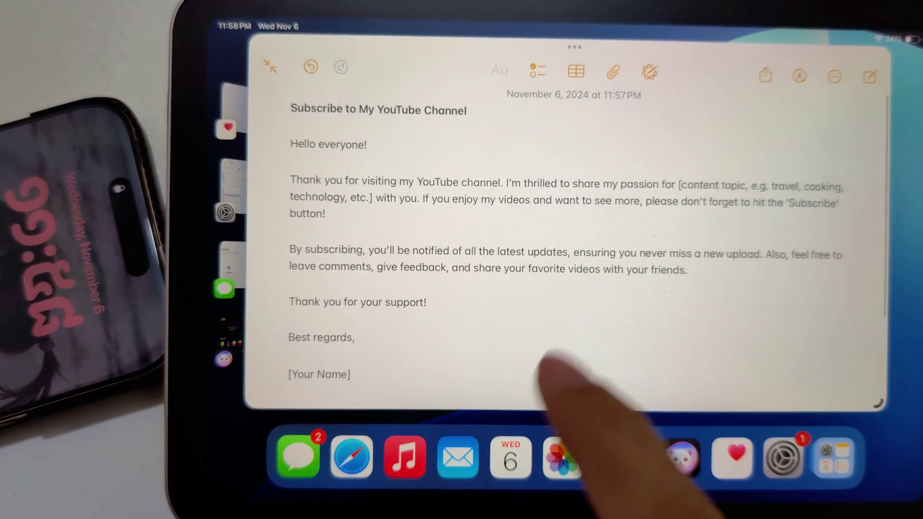